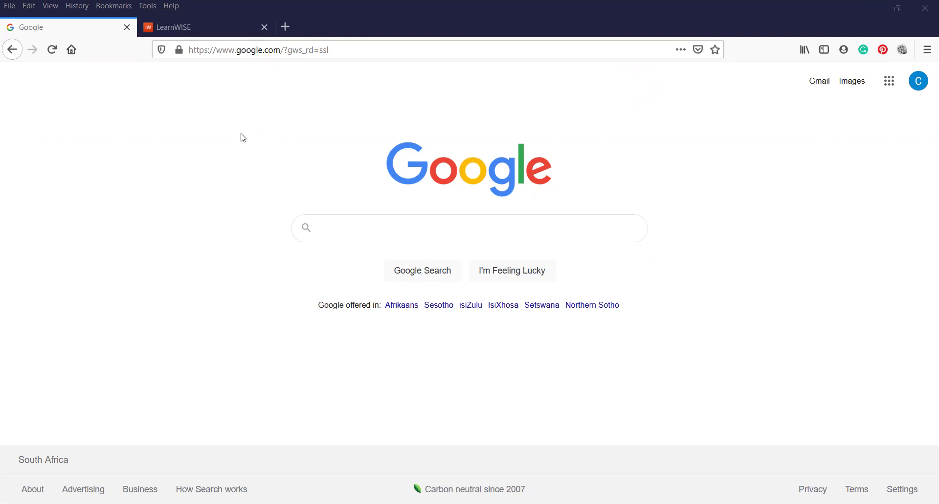
- On the LearnWISE login page, enter the new student's email address and submit it
left_click(208, 26)
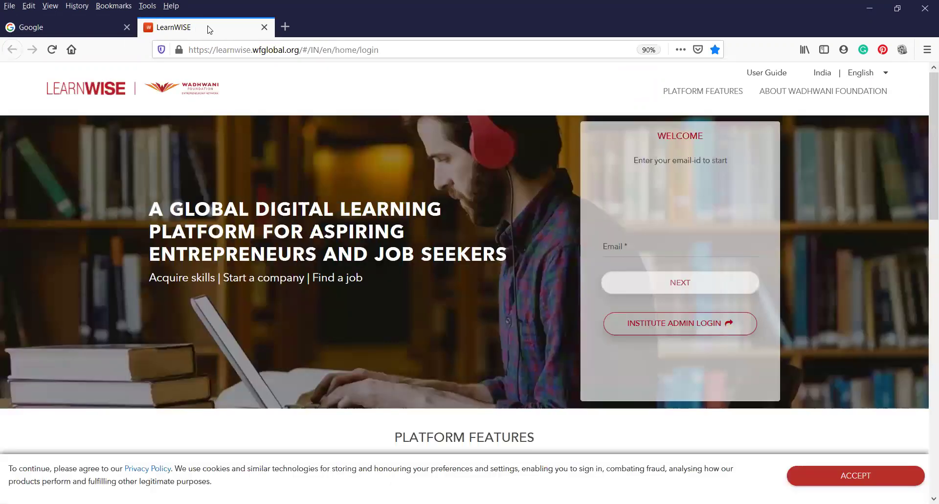
left_click(642, 250)
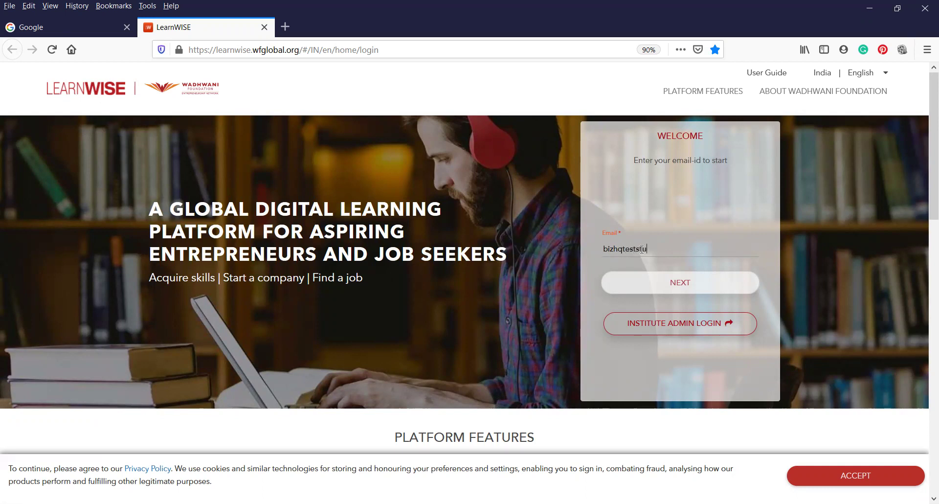
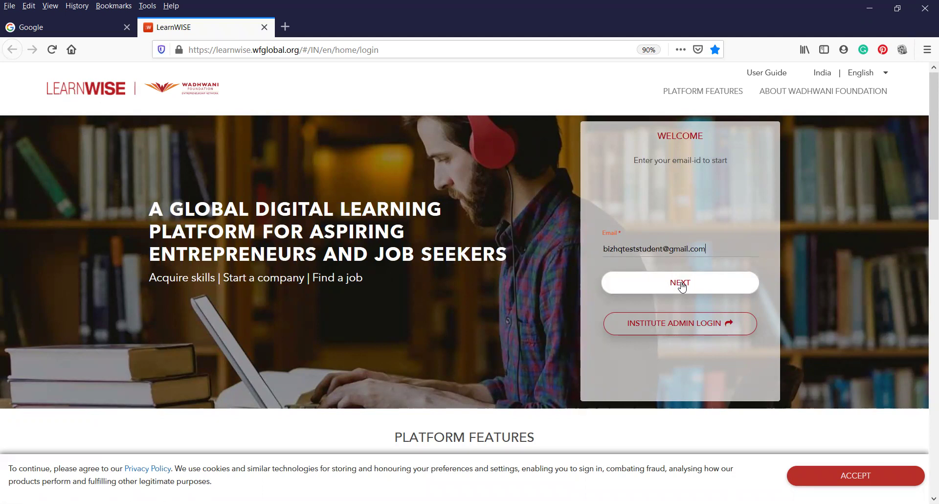
left_click(681, 284)
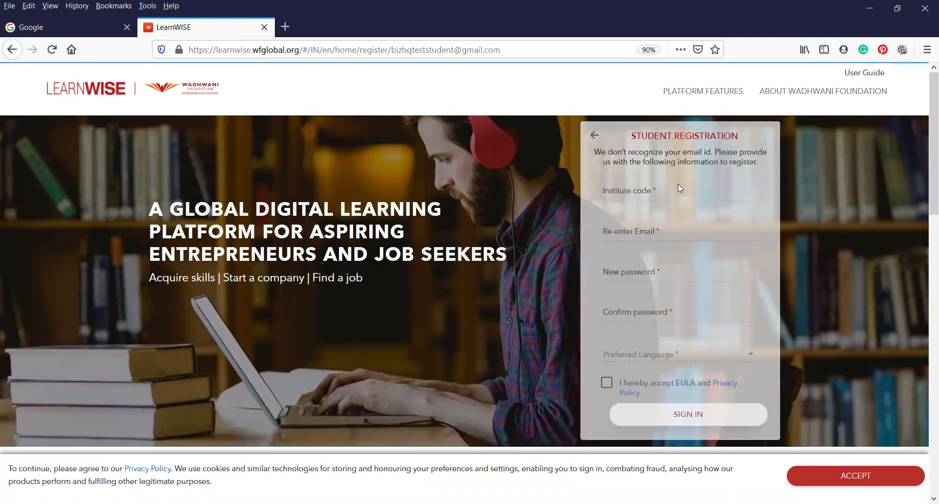
left_click(671, 195)
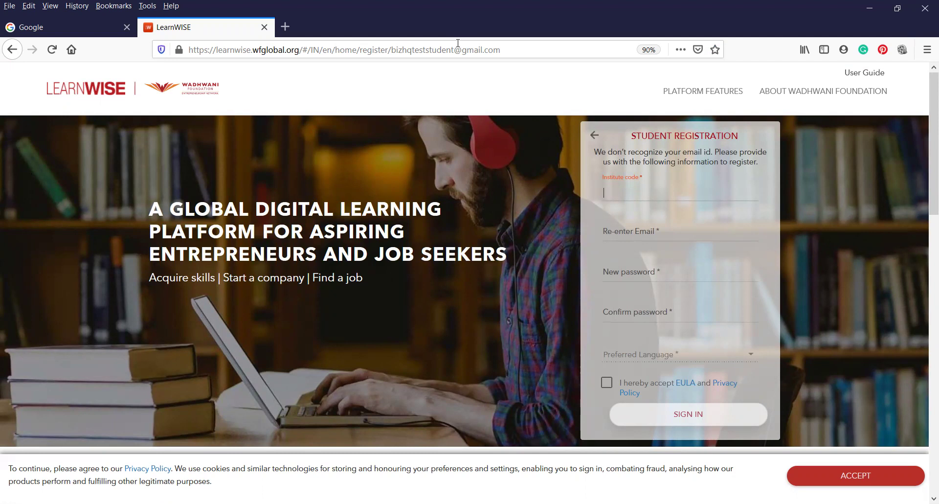
left_click(458, 49)
key("alt+Return")
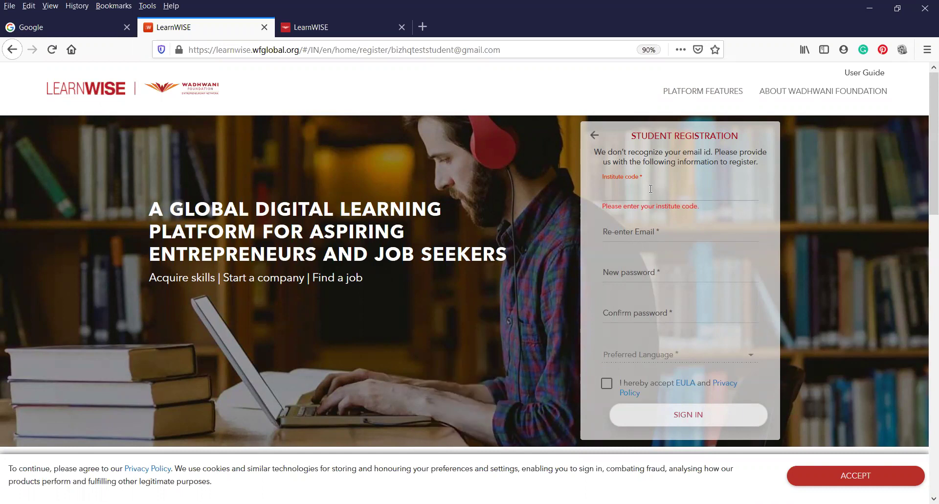
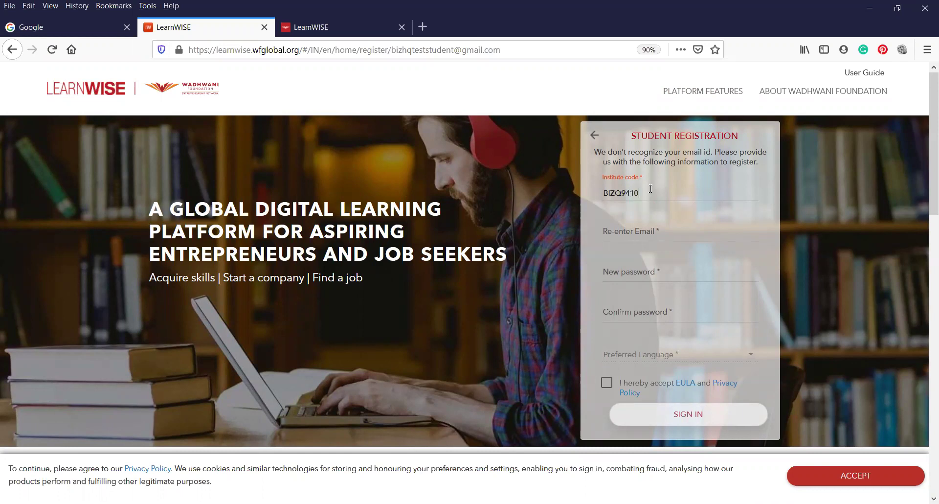
left_click(675, 237)
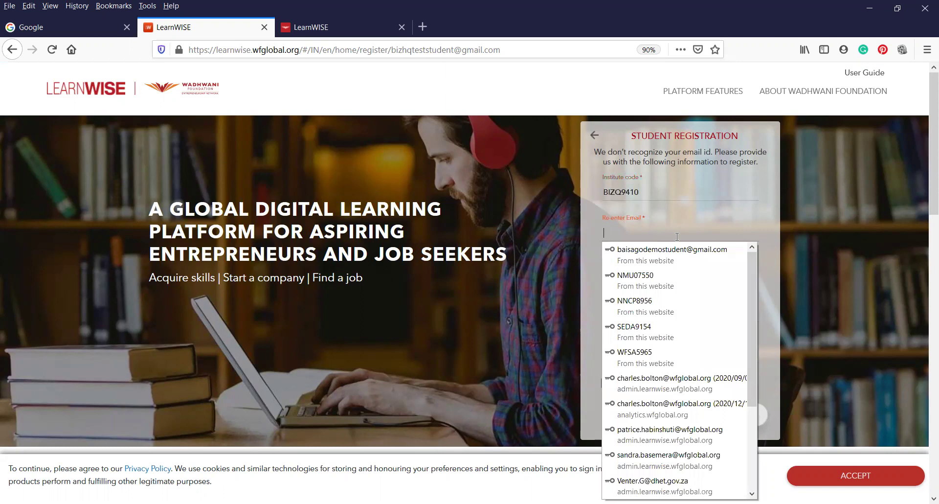
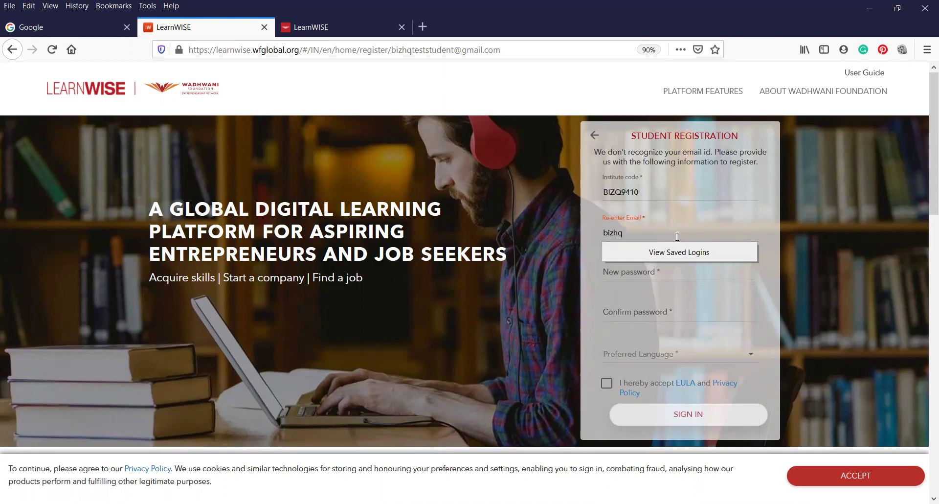
- Set and confirm the account password, choose English, accept the EULA, and submit the registration
left_click(686, 268)
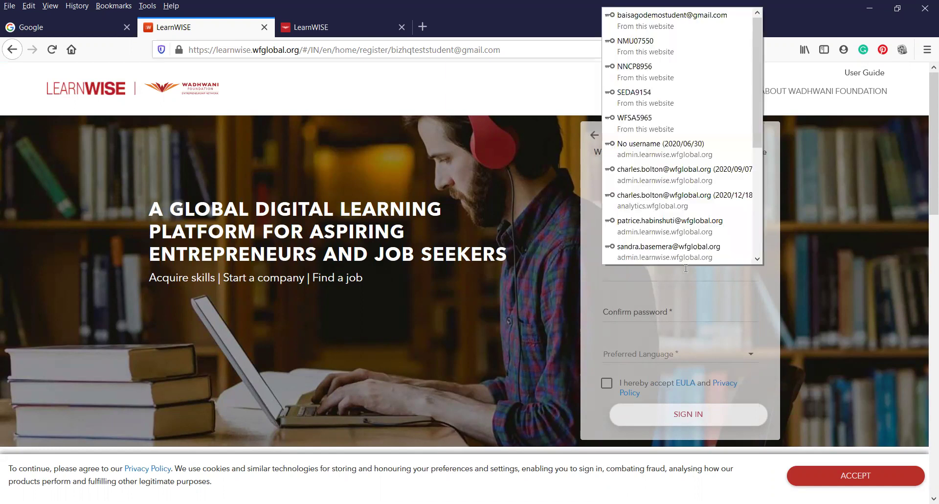
type("*****")
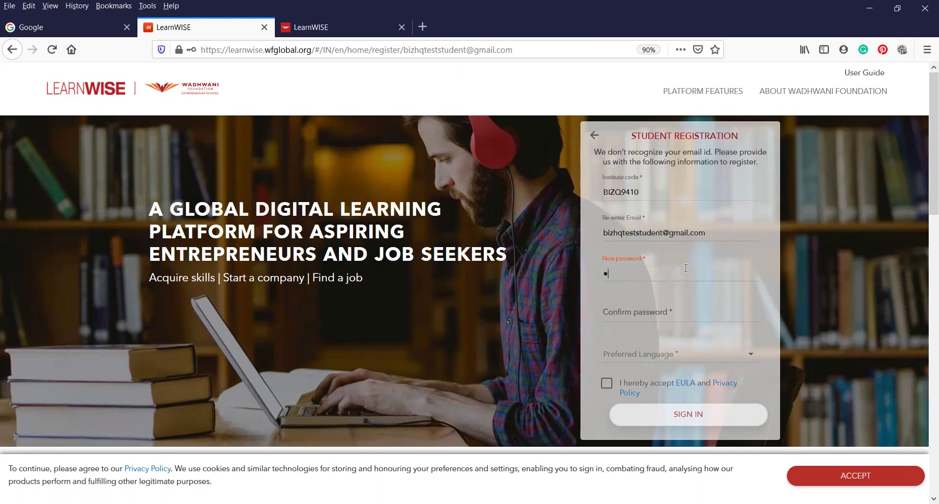
type("***")
left_click(687, 313)
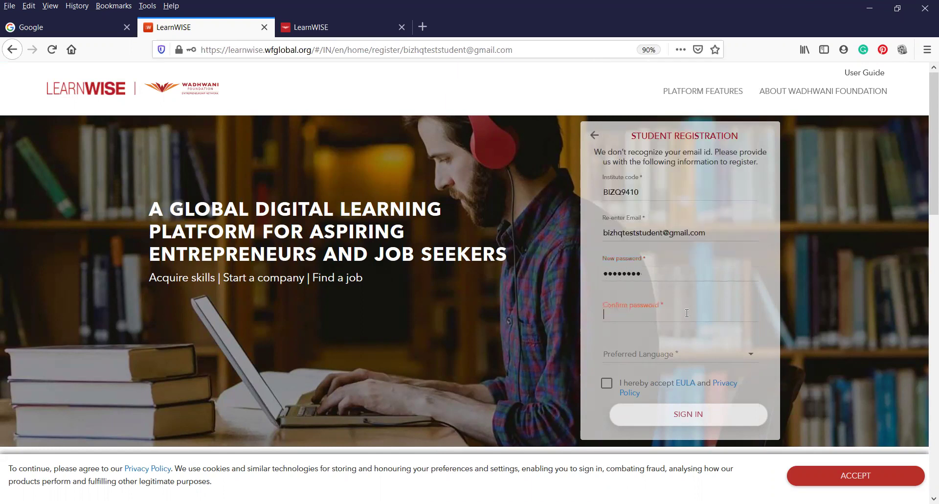
type("********")
left_click(694, 359)
left_click(638, 361)
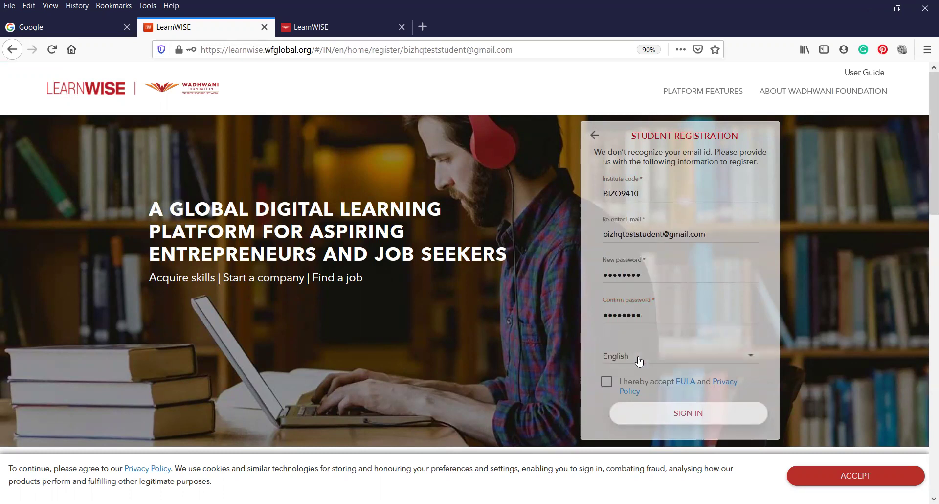
left_click(606, 384)
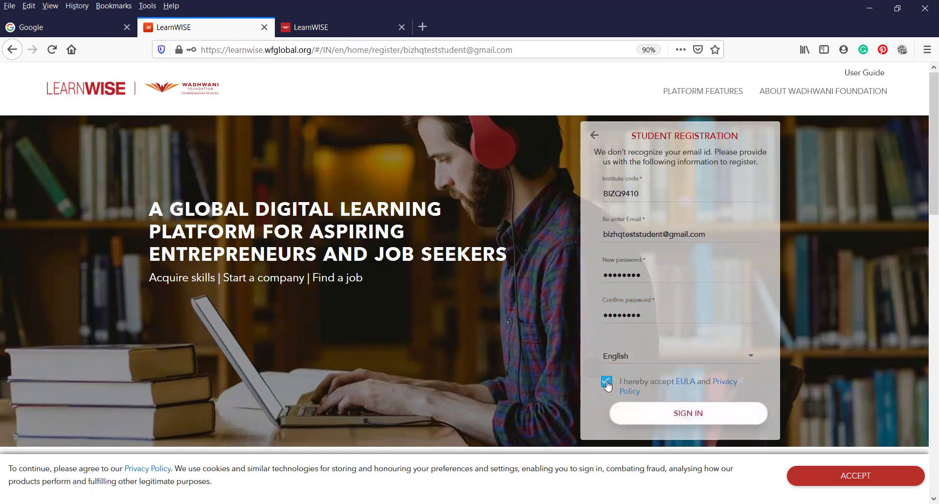
left_click(699, 423)
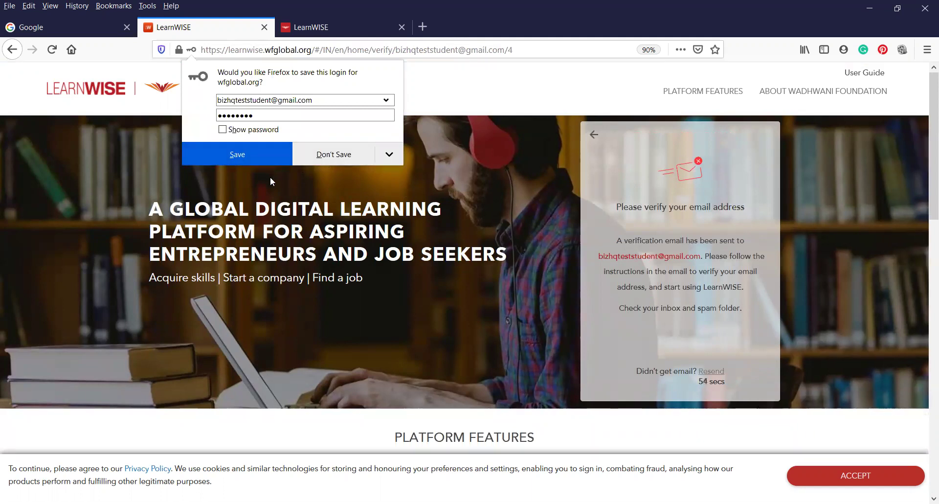
- Dismiss Firefox's offer to save the login
left_click(341, 191)
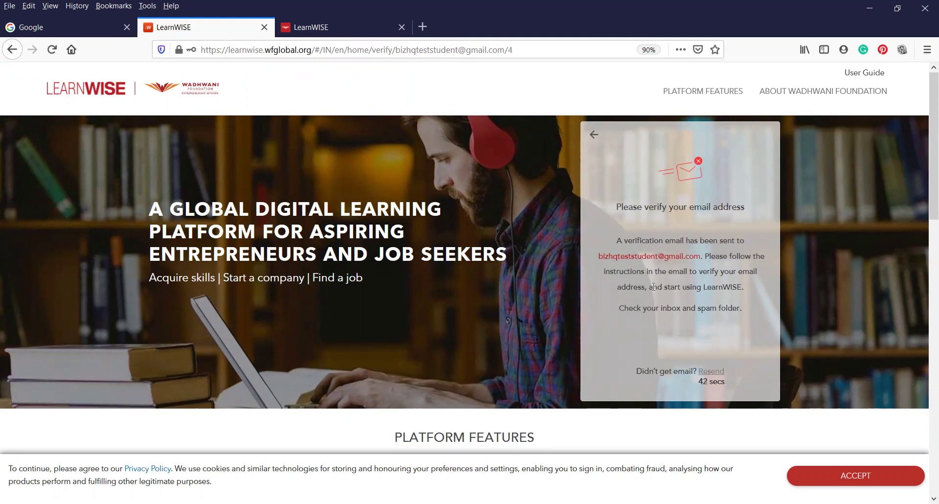
- From the Google homepage, open the WELCOME TO LEARNWISE! email in Gmail and scroll to its Verify Email link
left_click(70, 26)
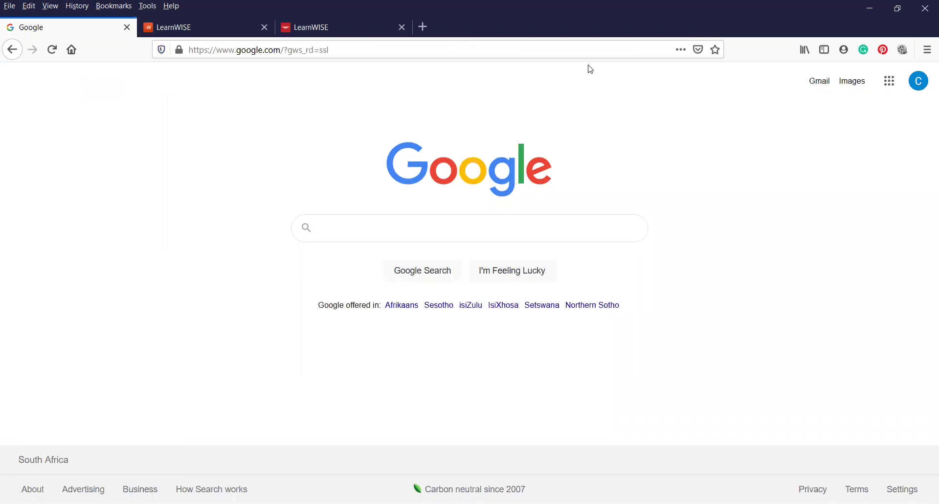
left_click(821, 84)
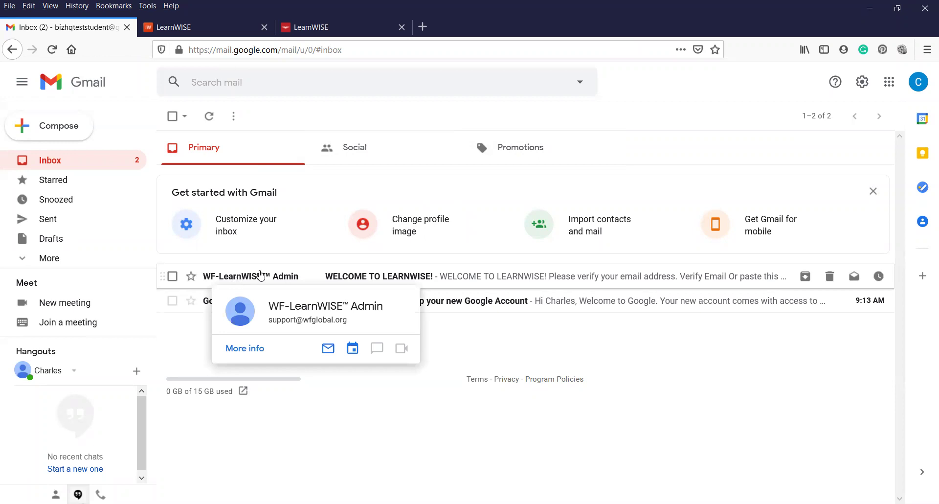
left_click(406, 275)
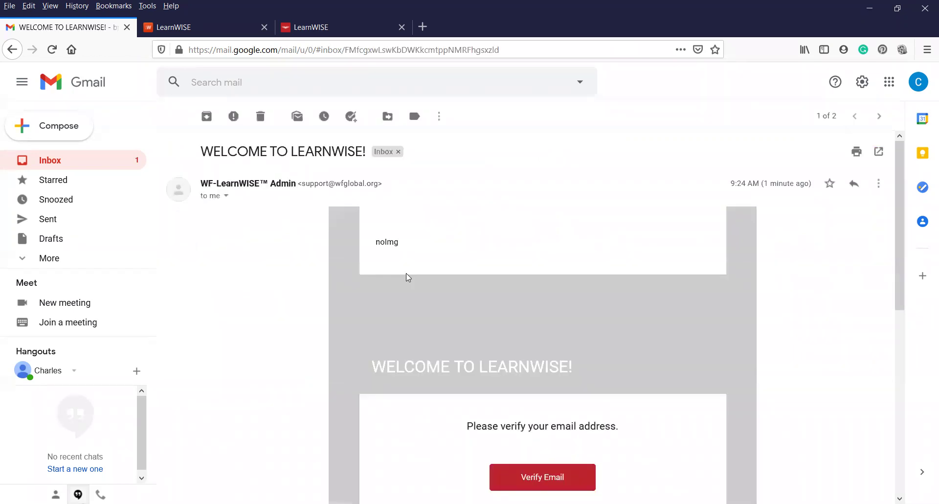
scroll(527, 306, "down", 3)
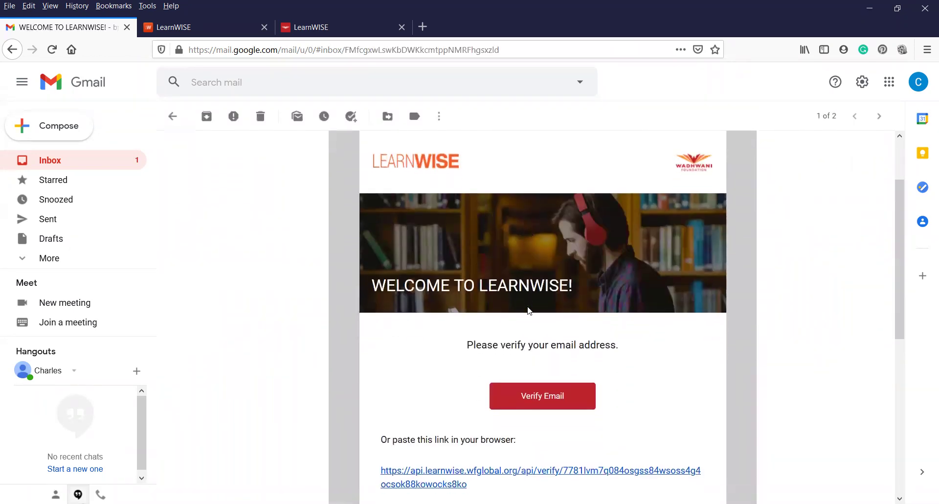
scroll(527, 309, "down", 3)
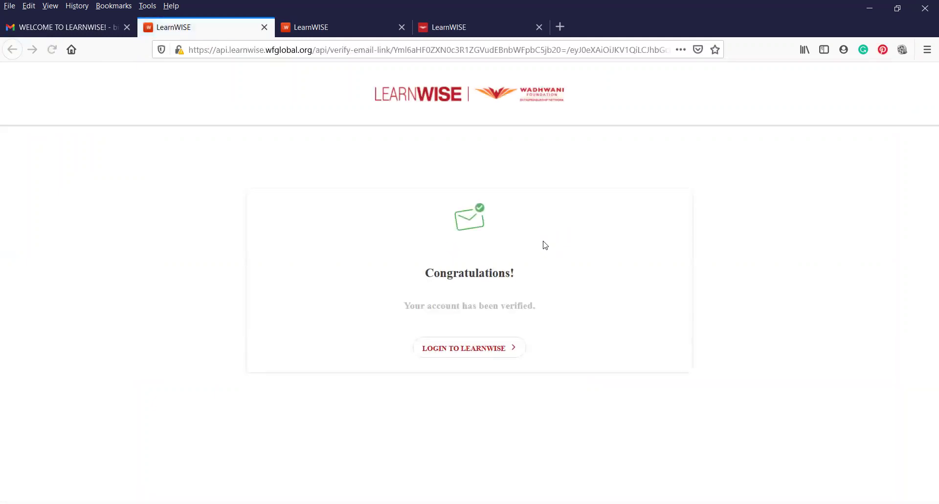
- On the LearnWISE login page, fill in the student's email from the autofill suggestion and continue
left_click(468, 355)
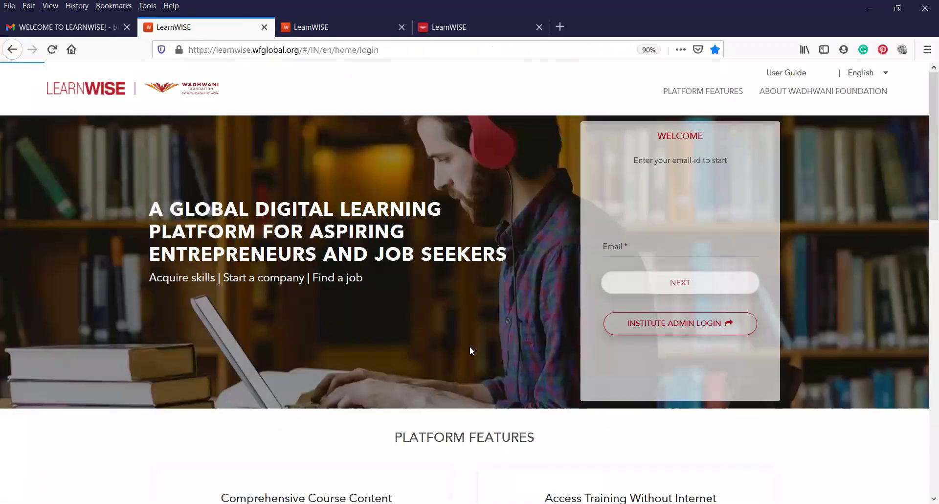
left_click(642, 244)
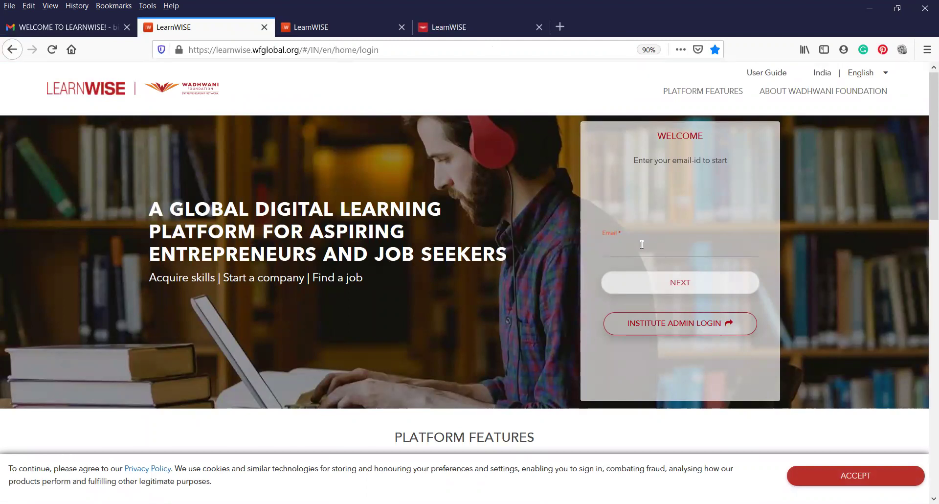
type("biz")
left_click(642, 261)
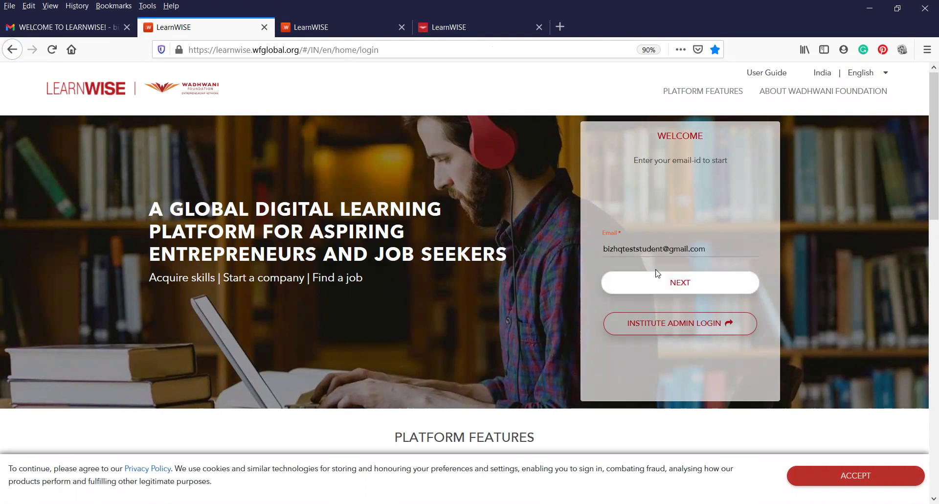
left_click(686, 286)
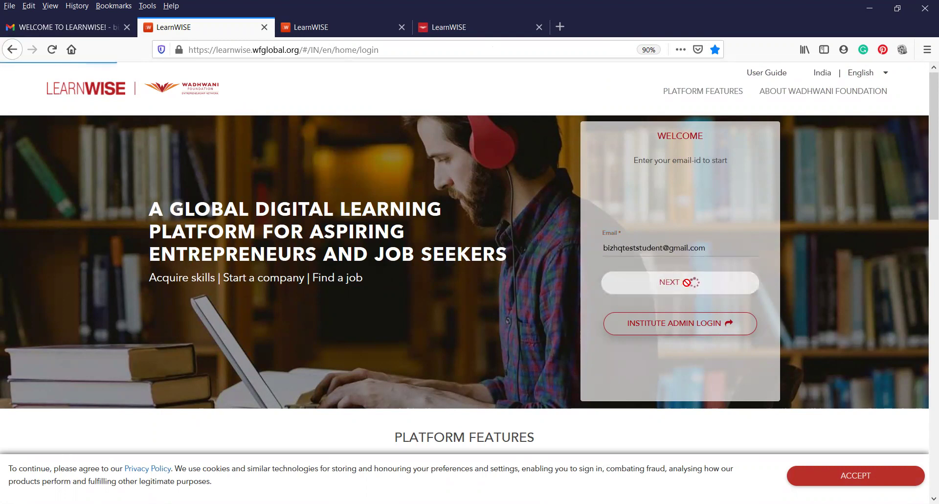
- Sign in with the account password and submit the cookie preferences
left_click(687, 283)
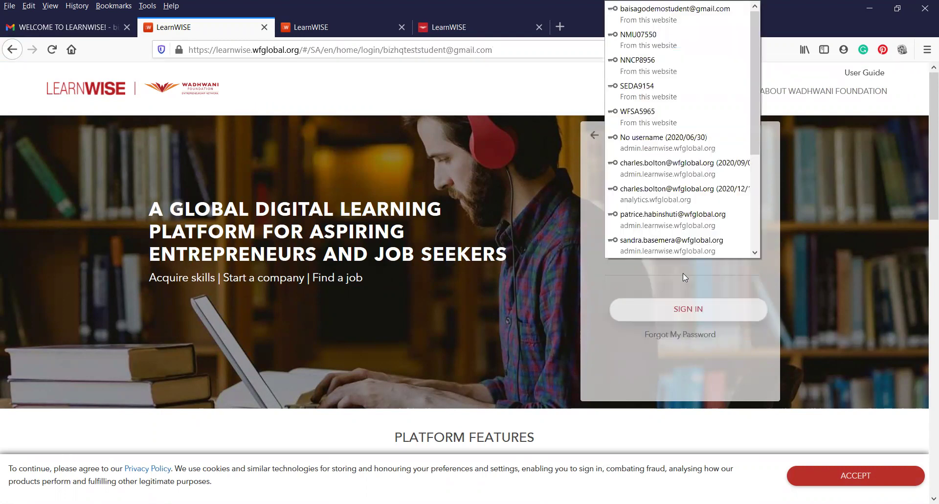
type("****")
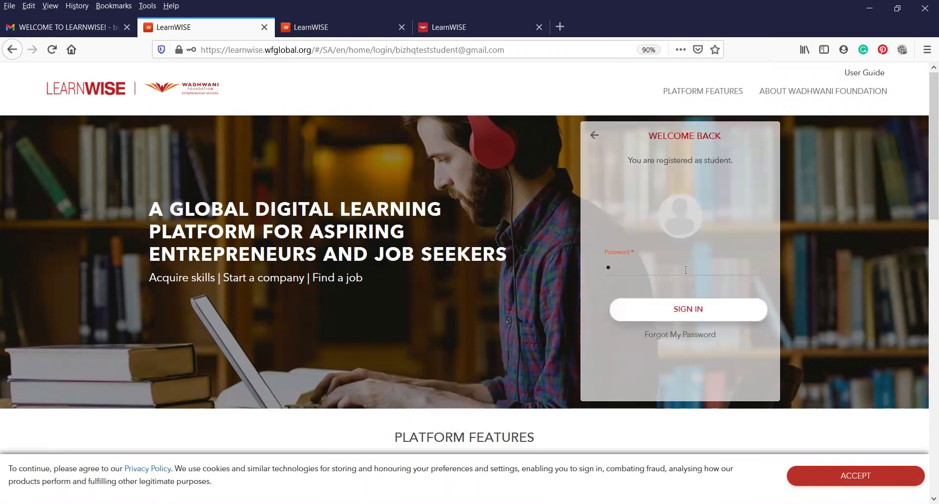
type("*****")
left_click(685, 308)
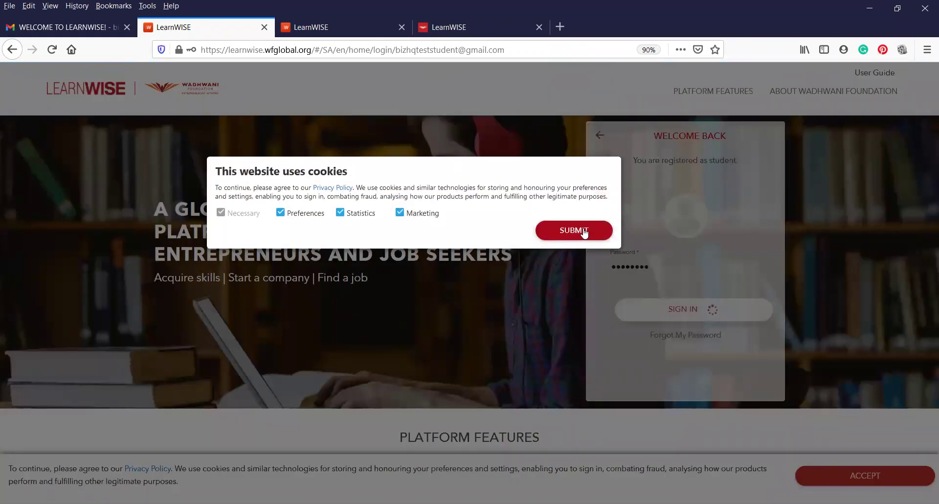
left_click(582, 233)
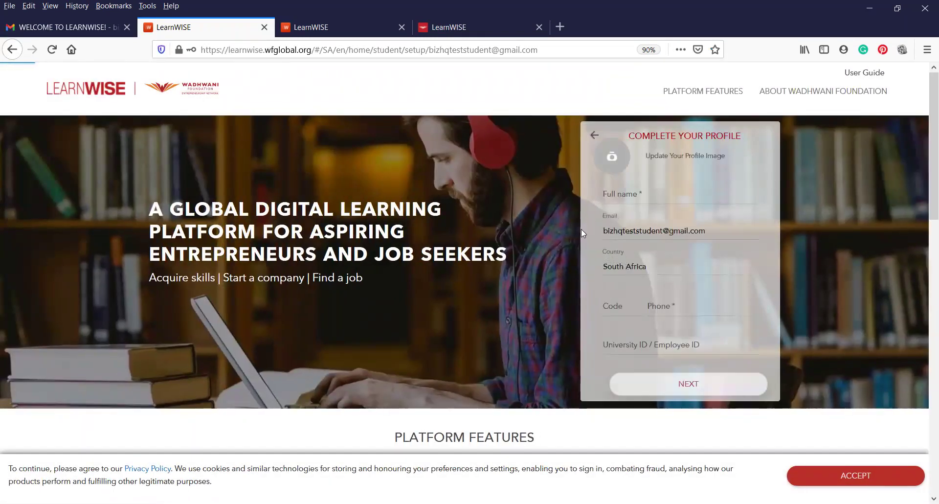
- Enter the student's full name and phone number, then go to the second profile step
left_click(678, 192)
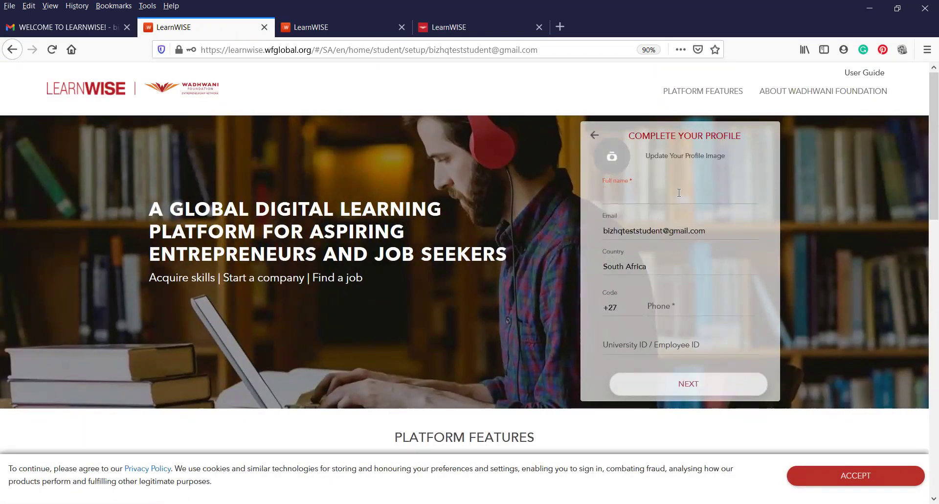
left_click(683, 305)
type("123")
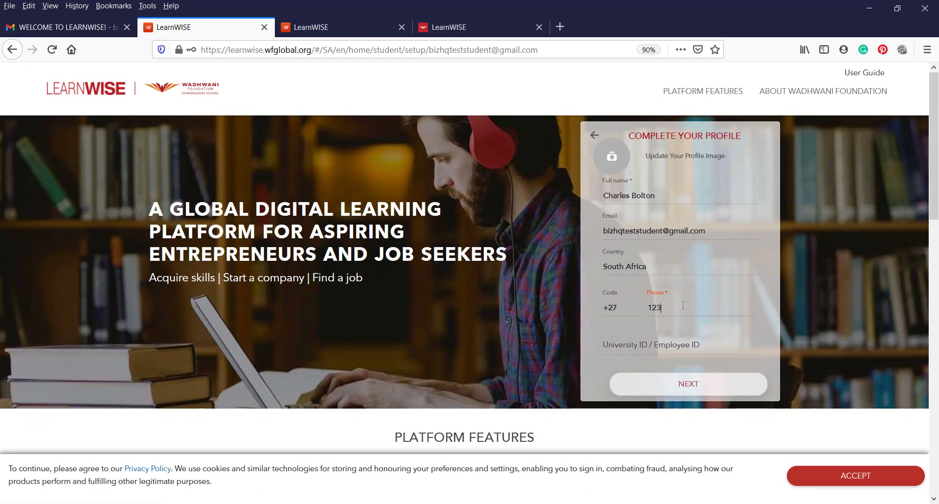
type("456789")
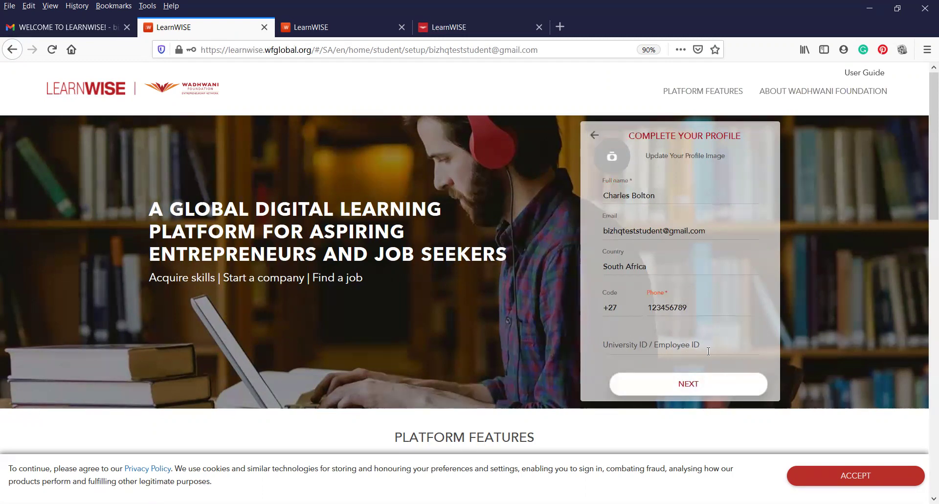
left_click(691, 385)
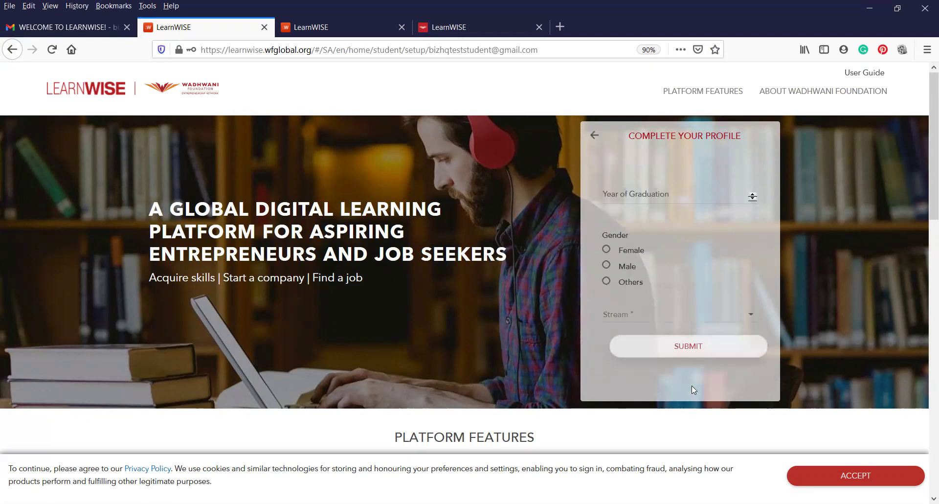
- Set graduation year 2021, gender Male and stream General, then submit the profile
left_click(692, 199)
type("2021")
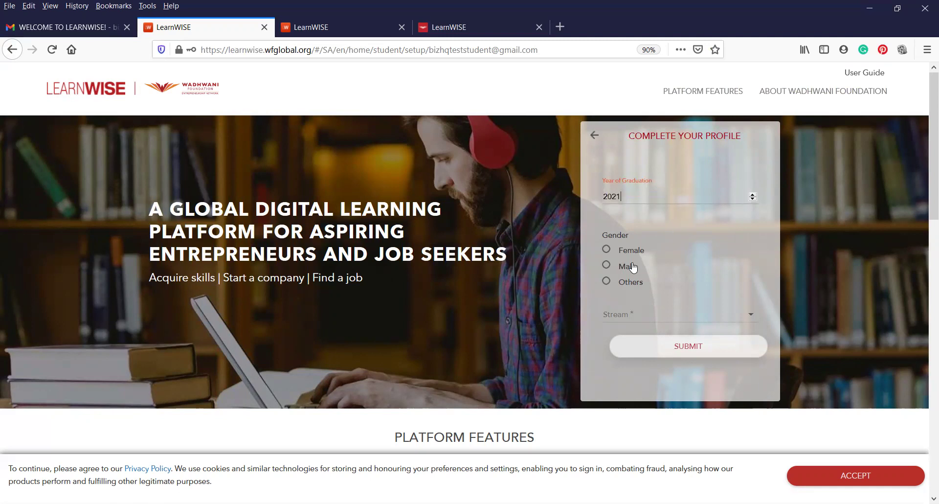
left_click(605, 266)
left_click(688, 315)
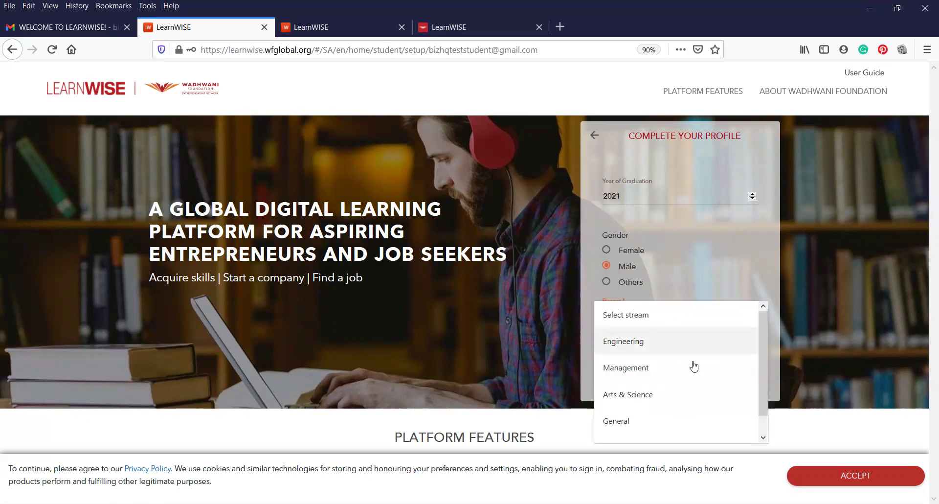
scroll(694, 366, "down", 1)
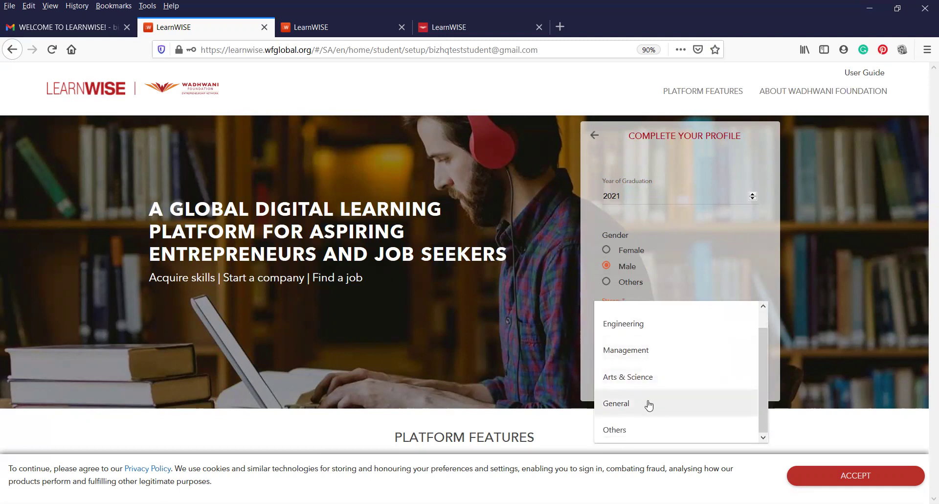
scroll(649, 404, "up", 1)
scroll(649, 405, "down", 1)
left_click(648, 405)
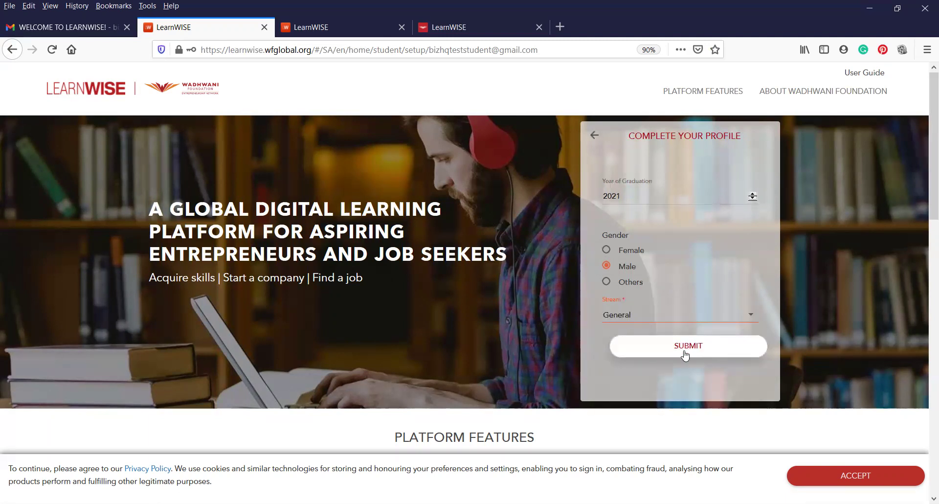
left_click(692, 346)
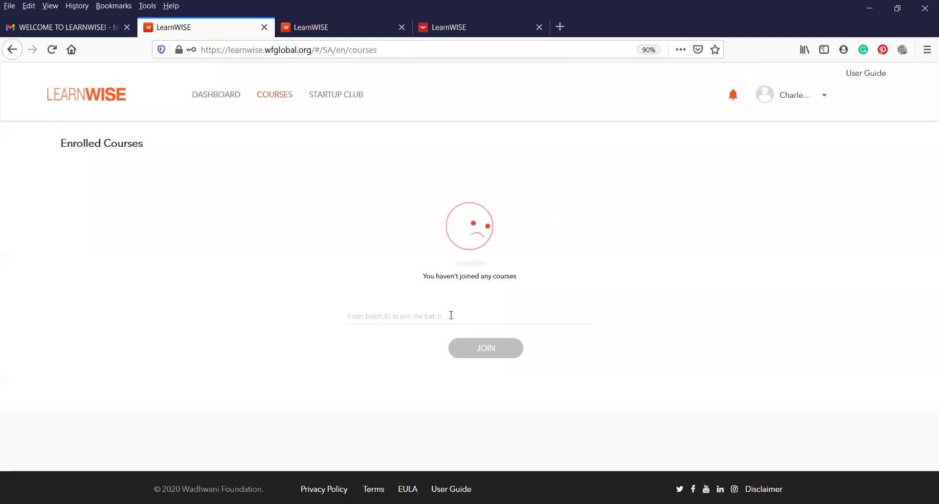
- Try joining batch WFSA-2103-D329, then return to edit the ID after it is rejected
left_click(443, 321)
type("WF")
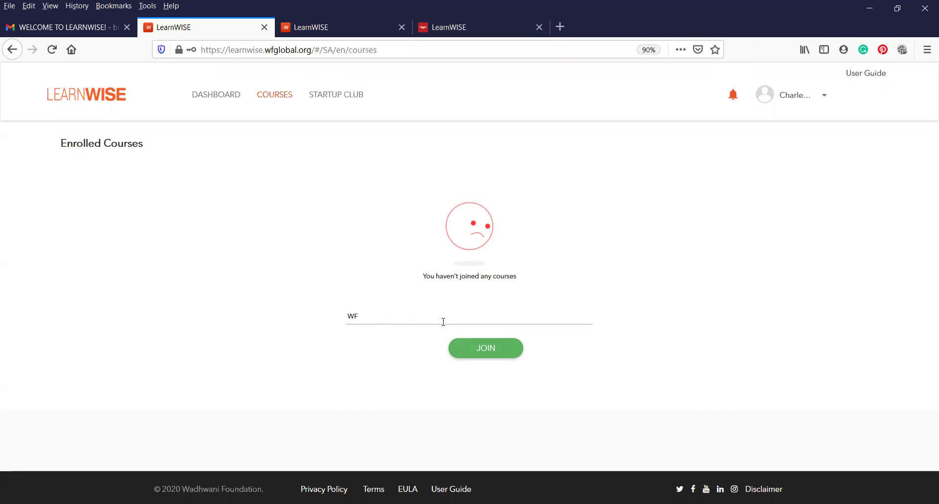
type("SA-2103")
type("-D329")
left_click(490, 351)
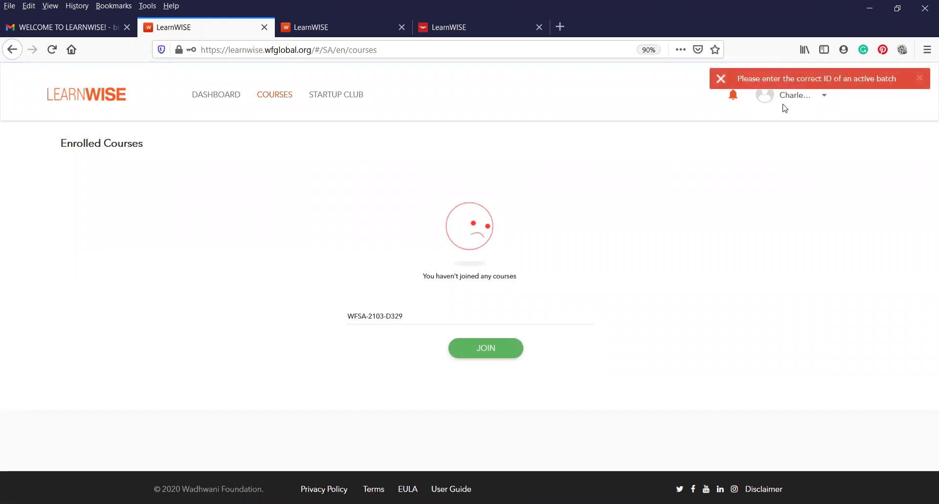
left_click(417, 317)
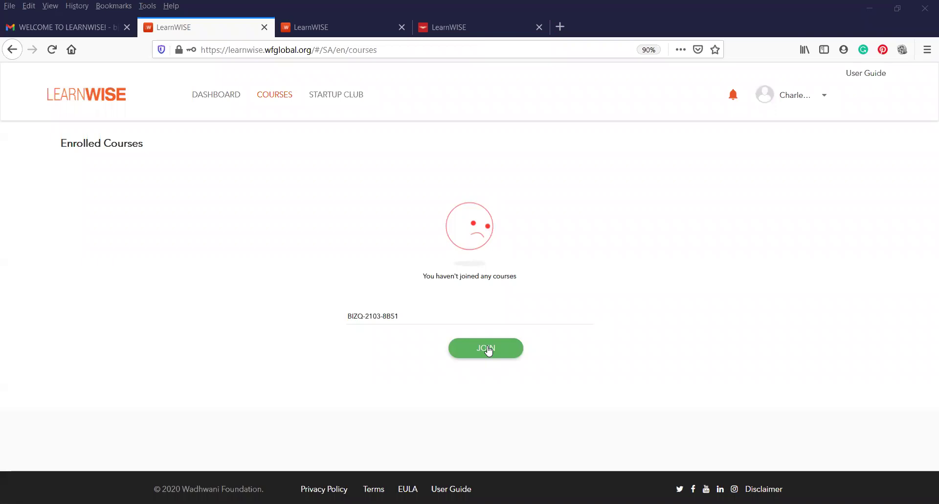
left_click(487, 350)
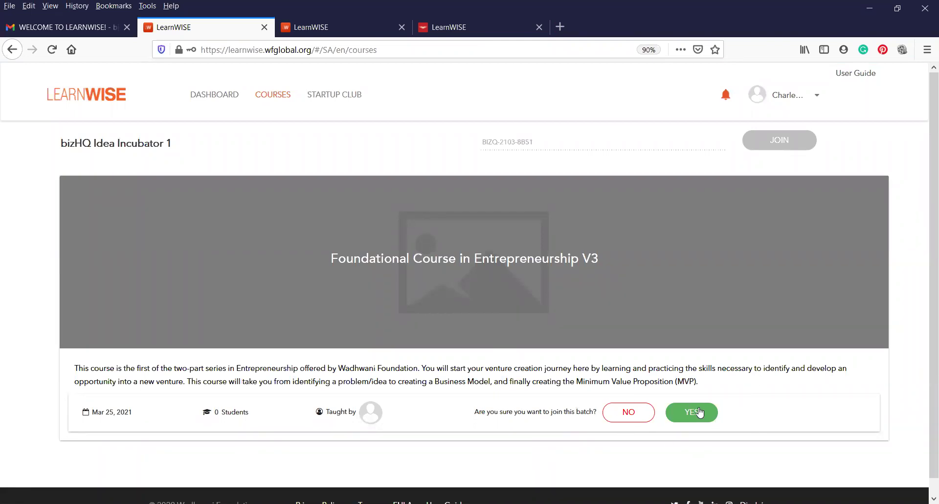
left_click(707, 412)
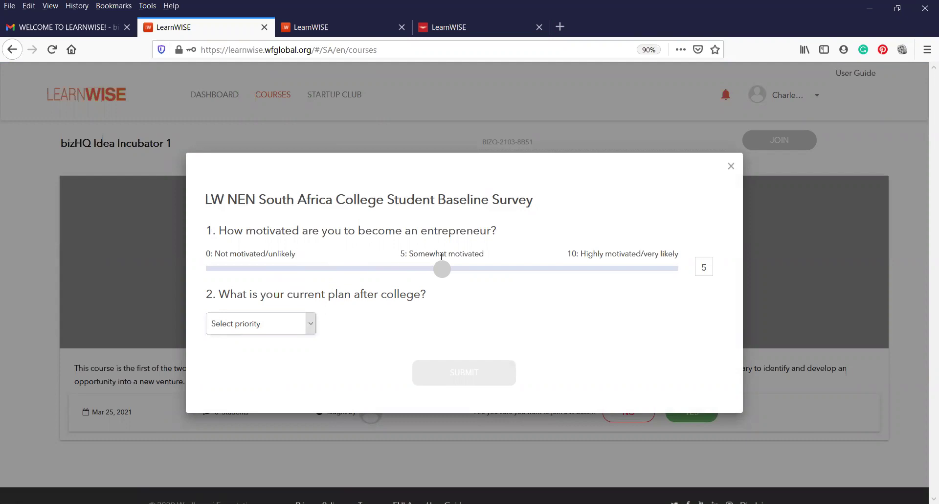
left_click(649, 270)
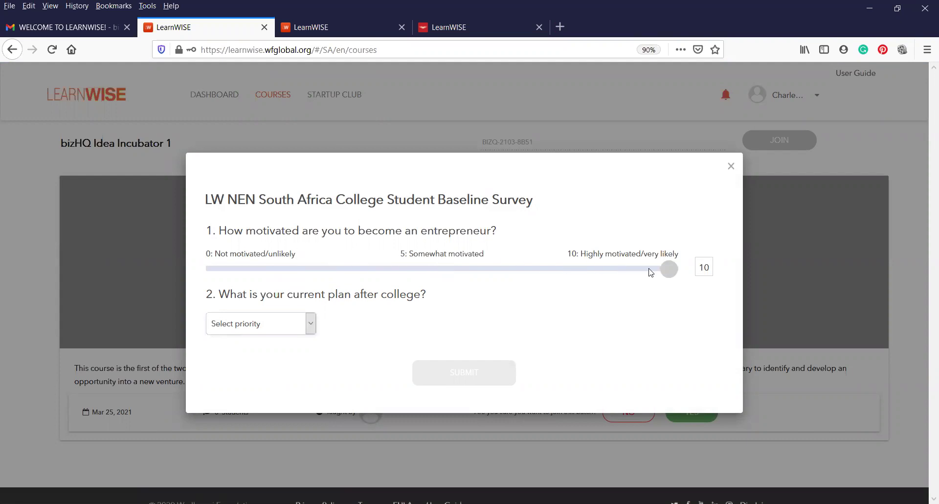
- Choose 'Continue a Venture that I have already started' as the plan and submit the survey
left_click(313, 325)
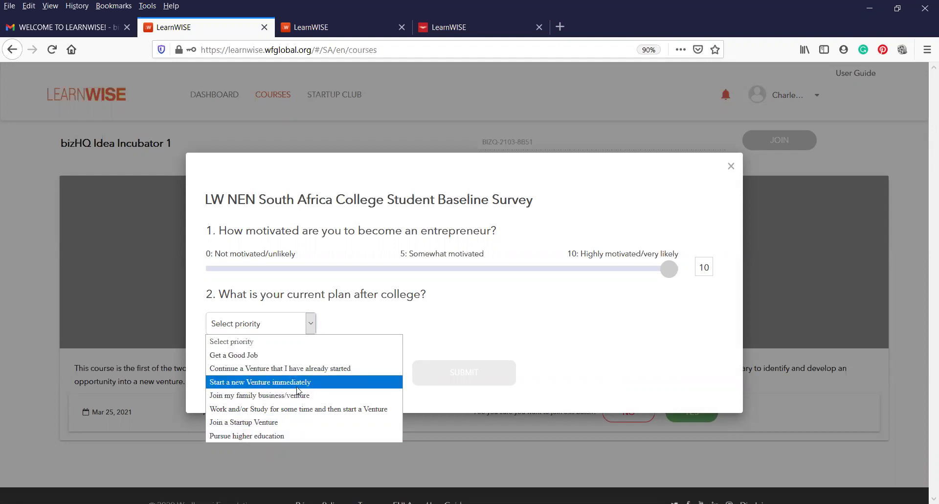
left_click(301, 370)
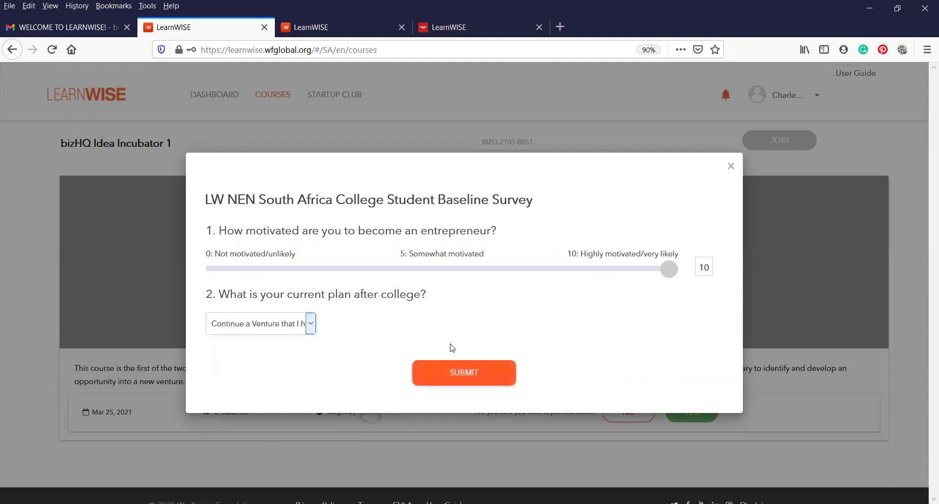
left_click(467, 378)
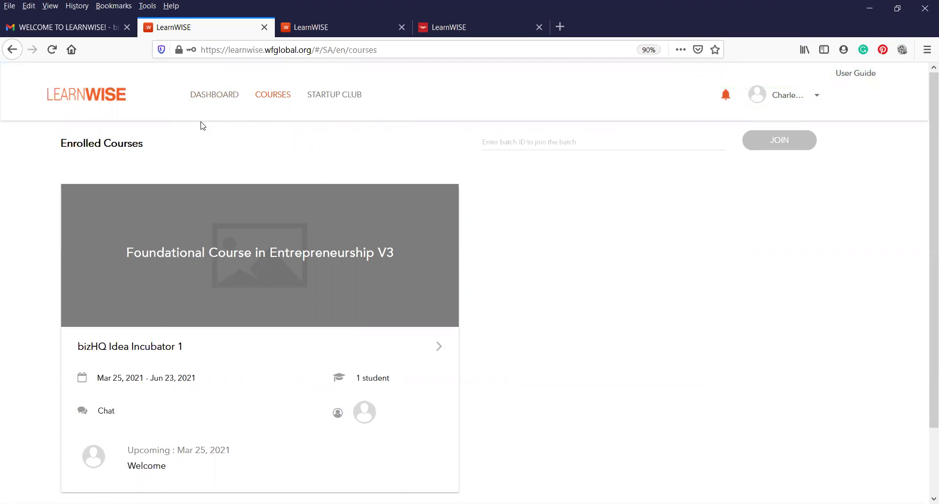
- Check that Enrolled Courses lists bizHQ Idea Incubator 1, then go to the Dashboard
scroll(247, 117, "down", 2)
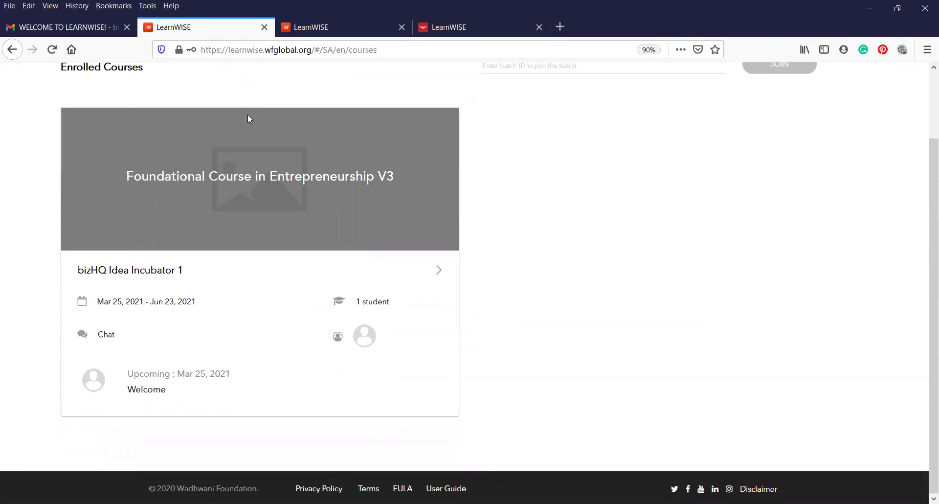
scroll(248, 117, "up", 2)
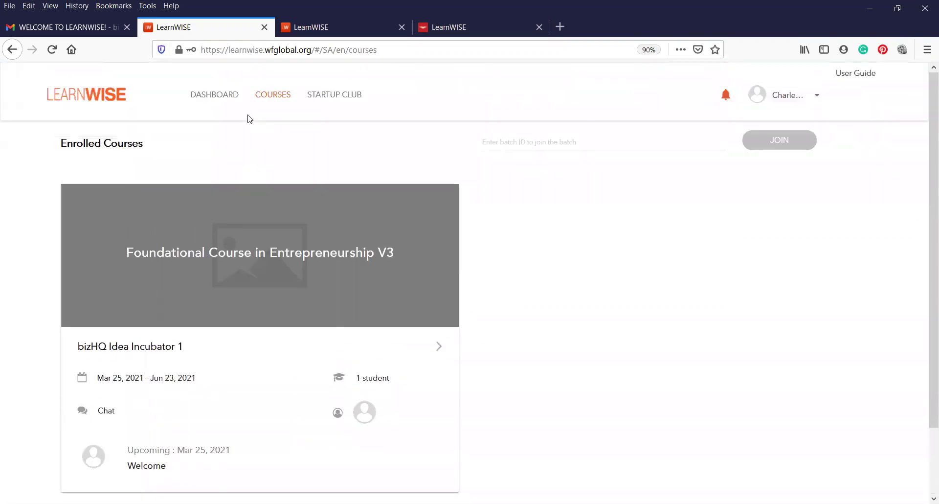
left_click(215, 95)
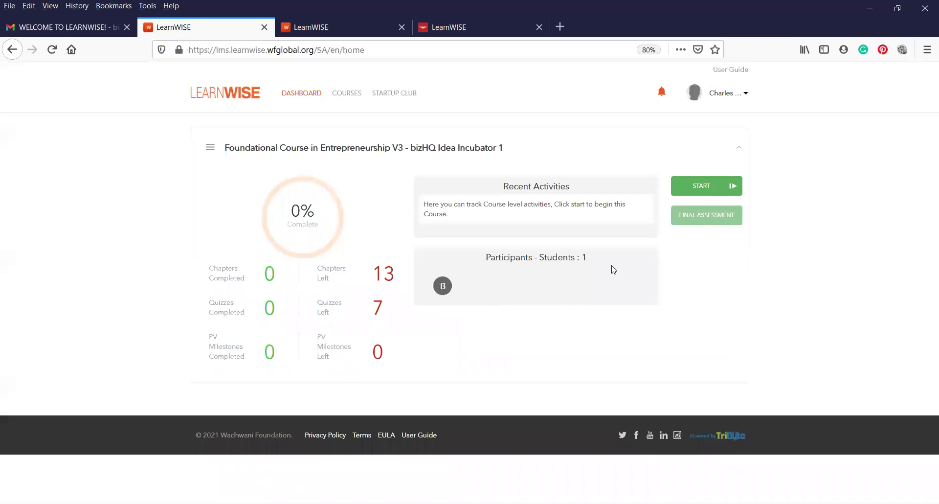
- Start the Foundational Course in Entrepreneurship and show its course details and lesson list
left_click(705, 189)
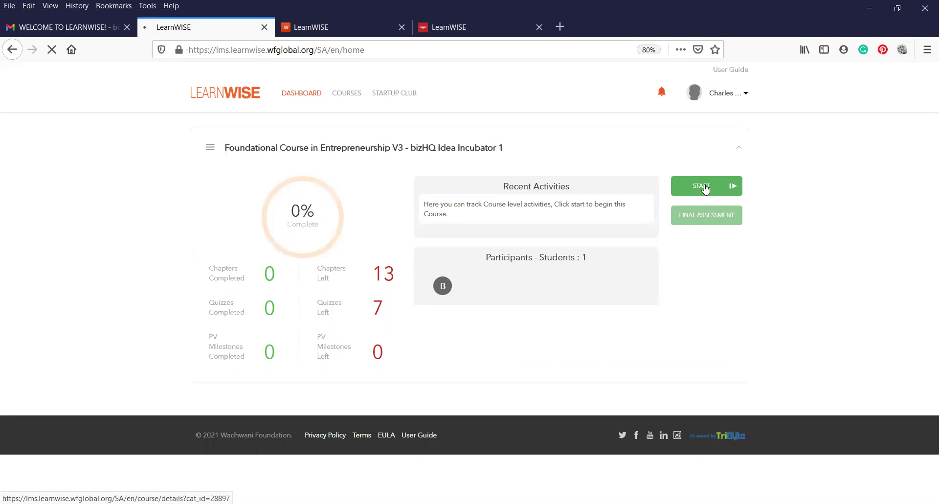
left_click(704, 187)
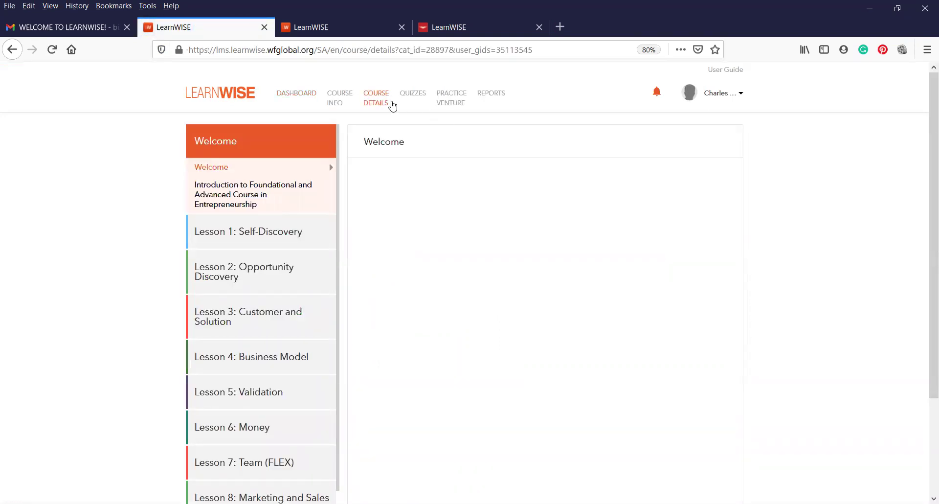
left_click(333, 100)
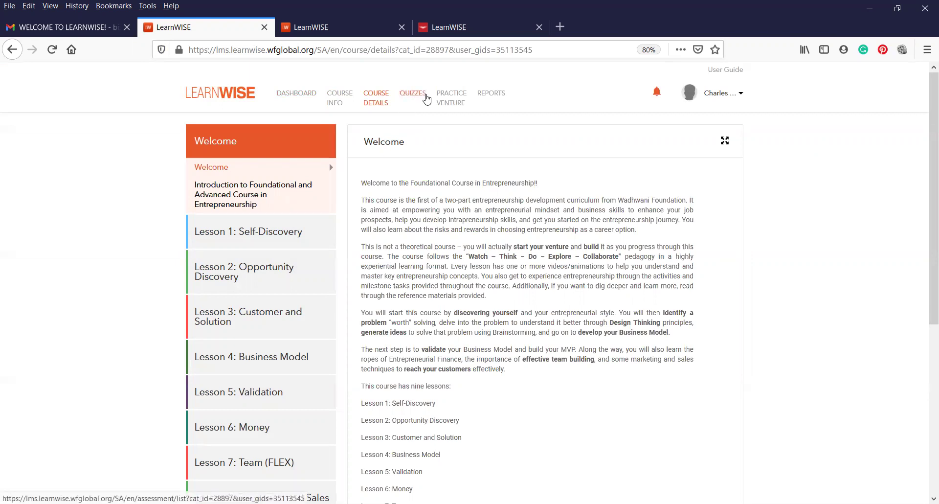
- Go to Practice Venture and choose Create Group for batch bizHQ Idea Incubator 1
left_click(451, 103)
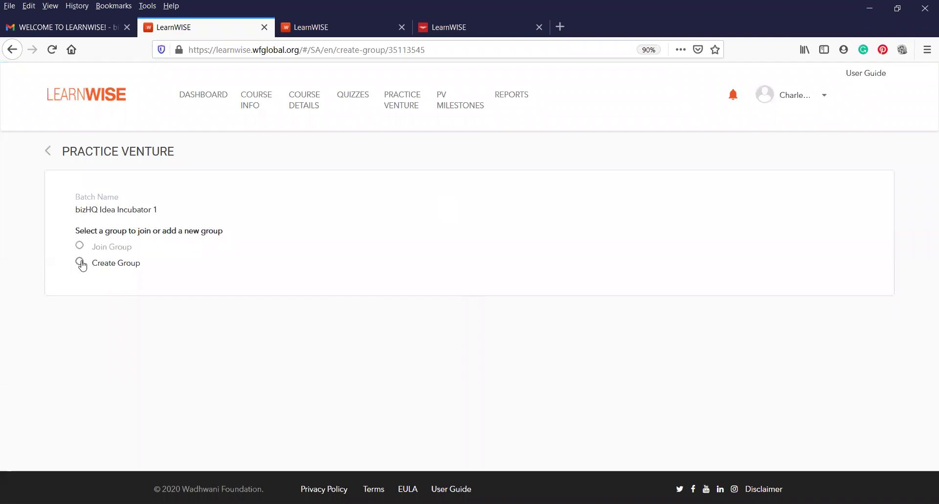
left_click(80, 262)
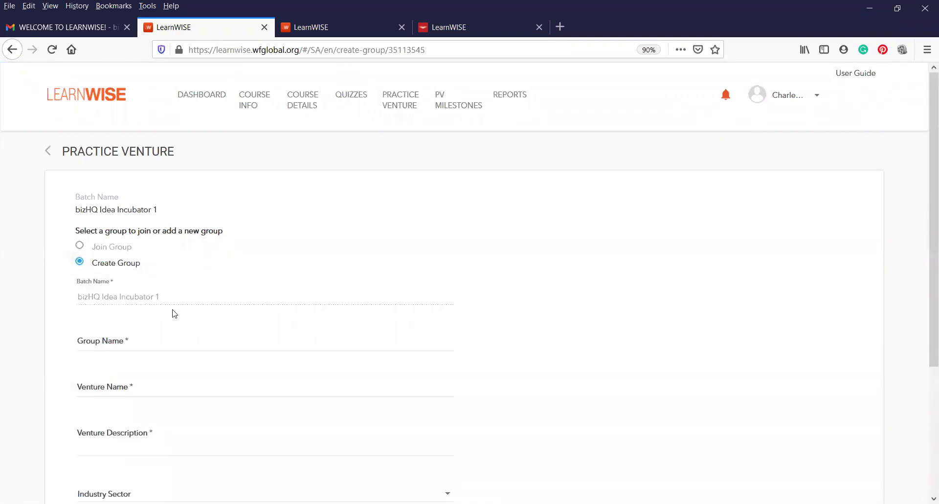
scroll(185, 313, "down", 3)
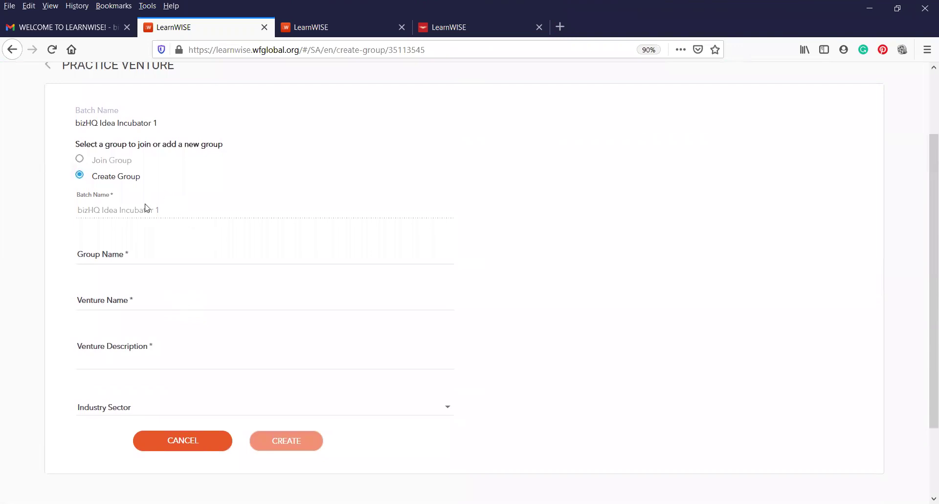
- Enter 'Success Business' as both the Group Name and the Venture Name
left_click(147, 255)
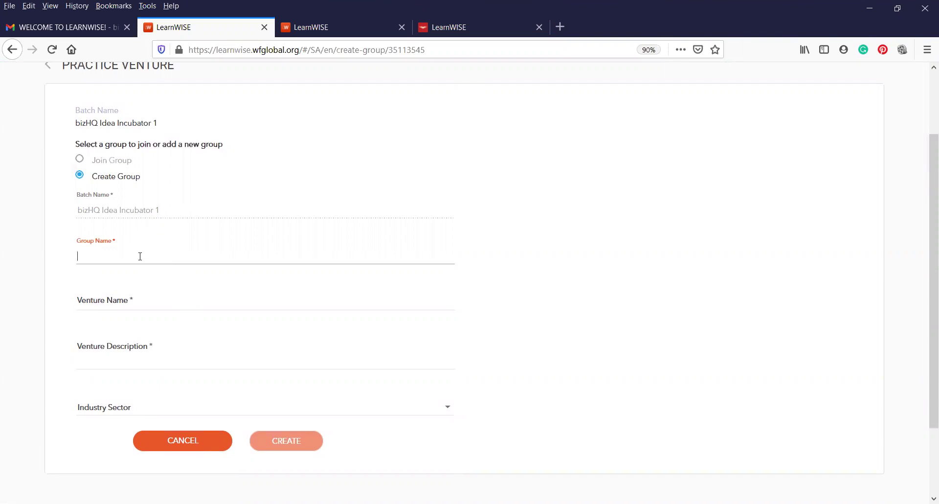
type("Success")
type("Business")
left_click(149, 300)
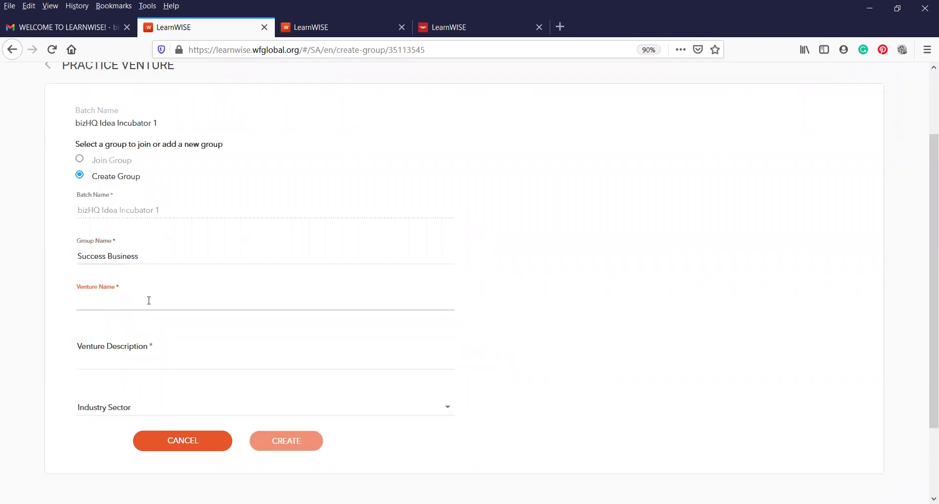
type("Success Business")
left_click(167, 362)
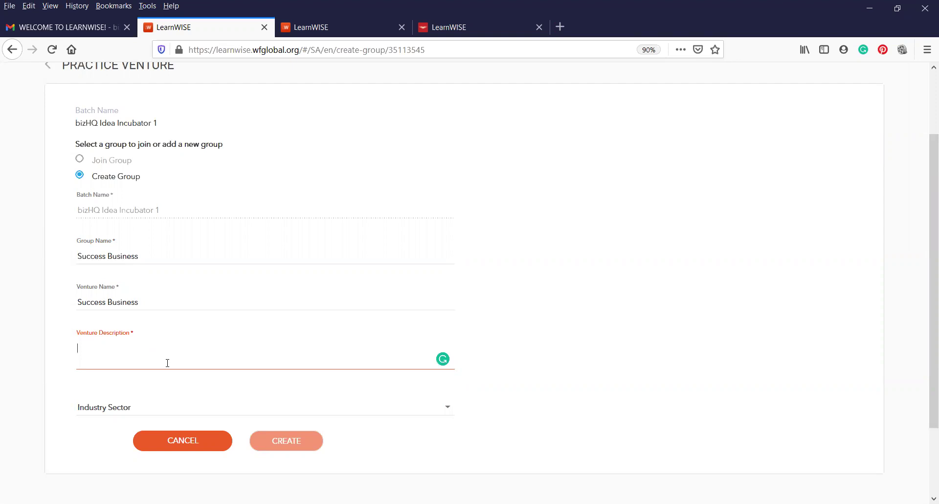
- Describe the venture as 'Tech support desk' with industry sector IT & Communication
type("Tech")
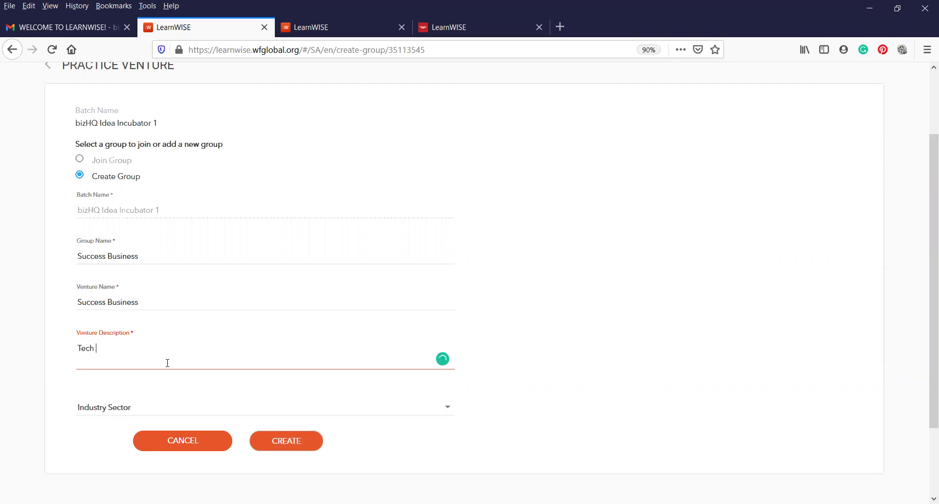
type(" support desk")
left_click(150, 411)
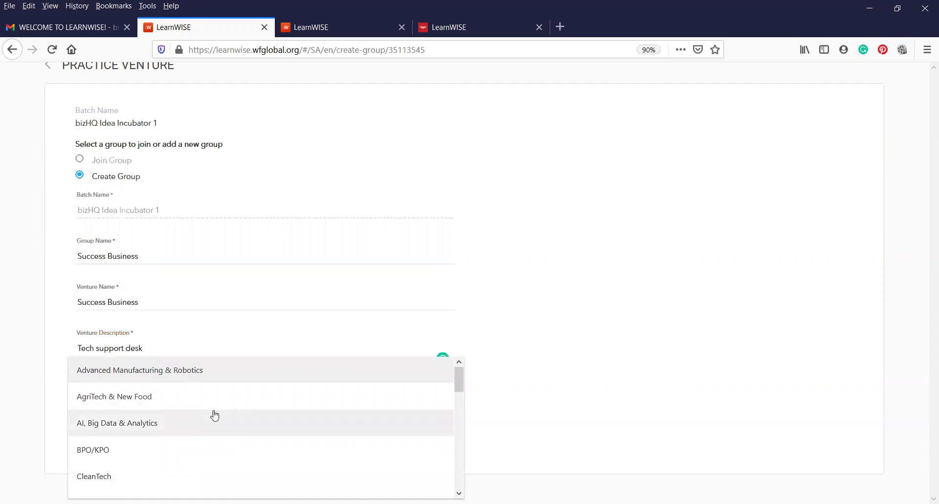
scroll(214, 416, "down", 4)
scroll(215, 416, "down", 4)
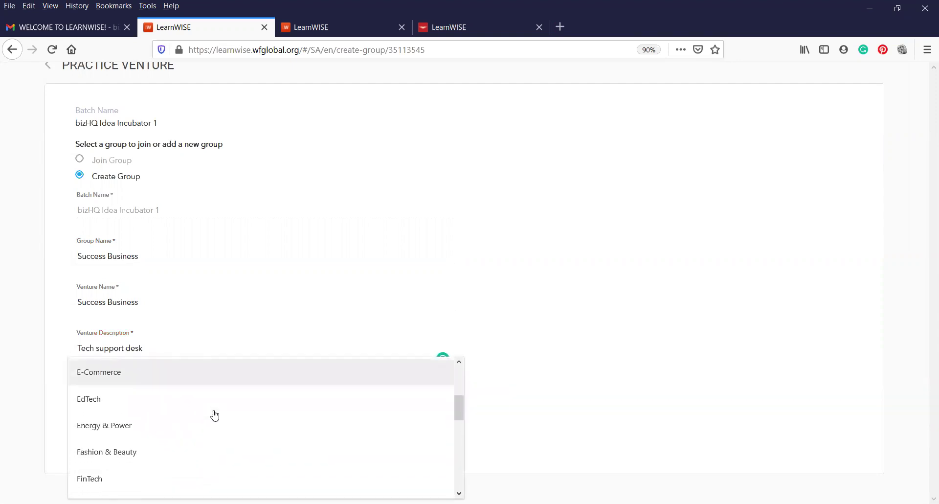
scroll(215, 415, "down", 1)
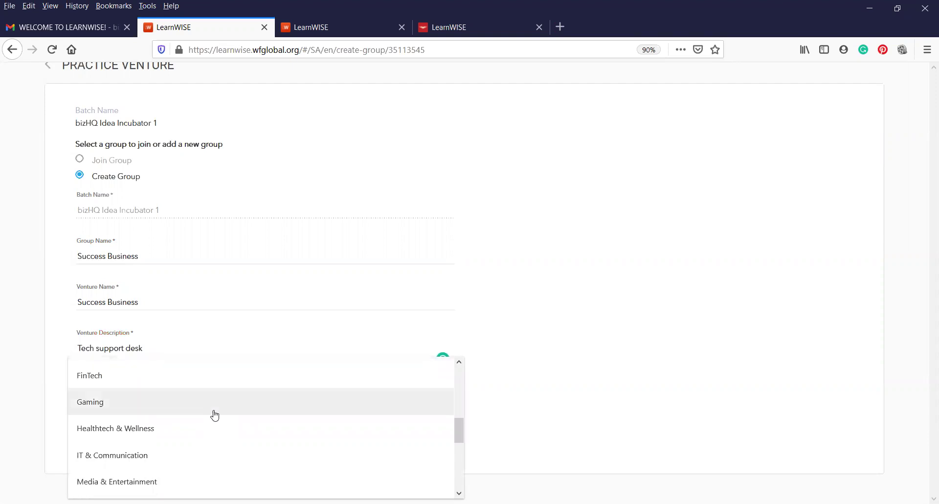
left_click(170, 458)
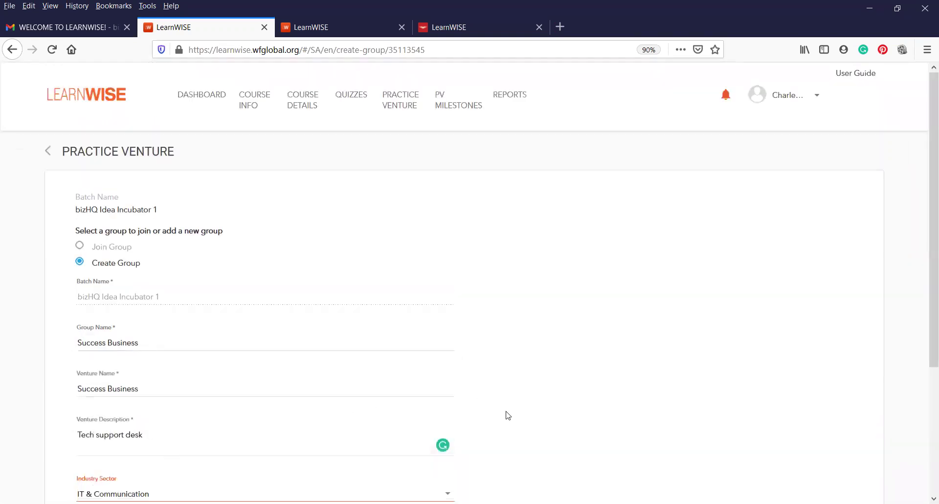
- Create the Success Business practice venture
scroll(681, 403, "down", 2)
scroll(682, 403, "down", 2)
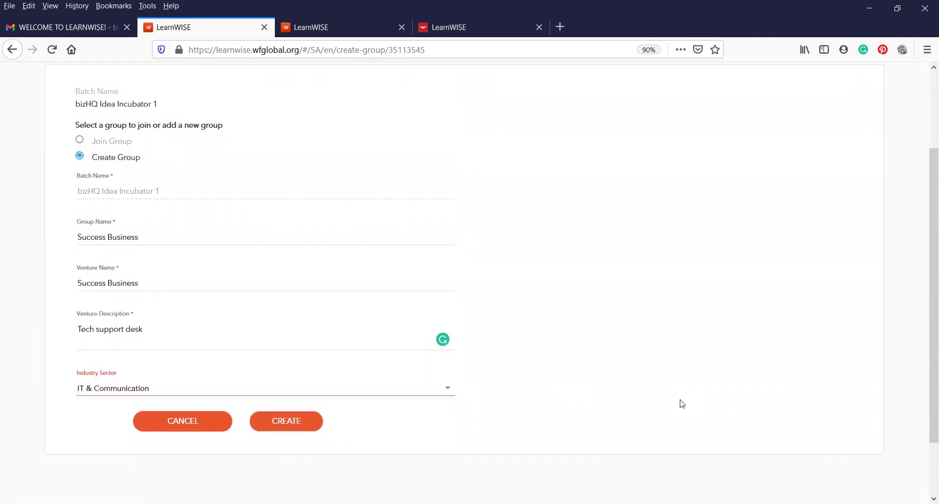
left_click(297, 427)
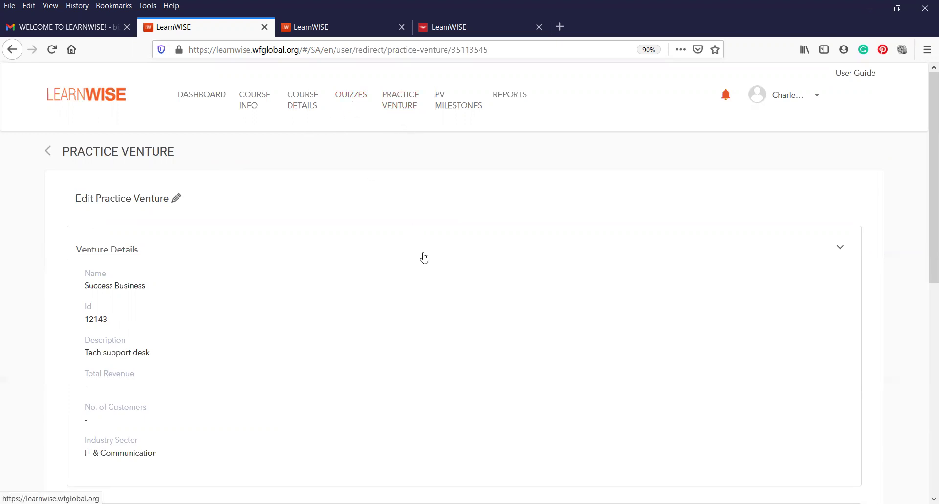
scroll(424, 257, "down", 2)
scroll(424, 258, "up", 2)
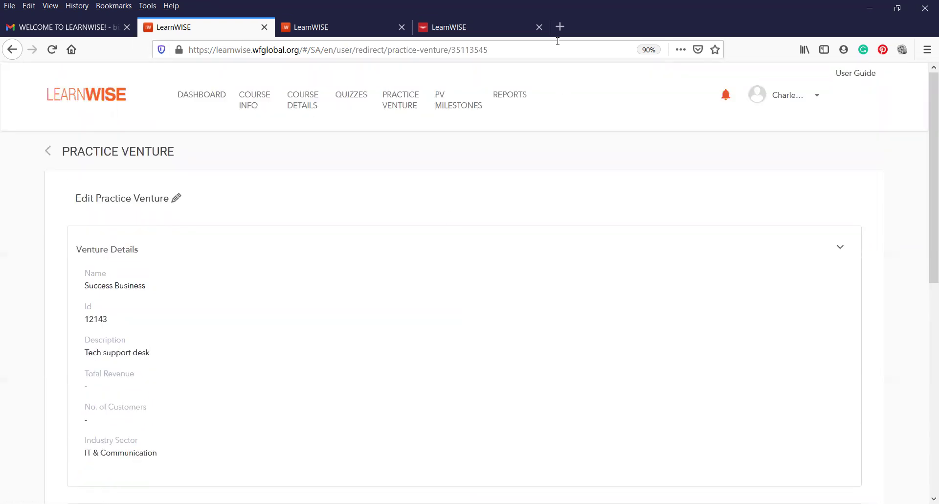